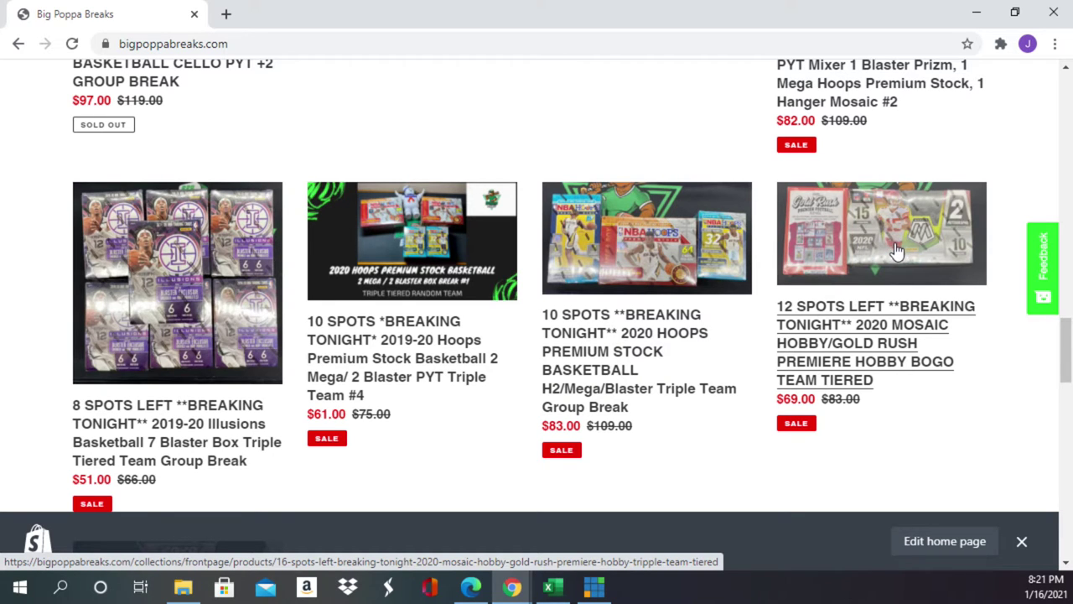
# Review the remaining break listings on the store page and the names and teams on the Mosaic Cello Sealed #1 sheet in Excel.
pyautogui.scroll(-3, 896, 248)
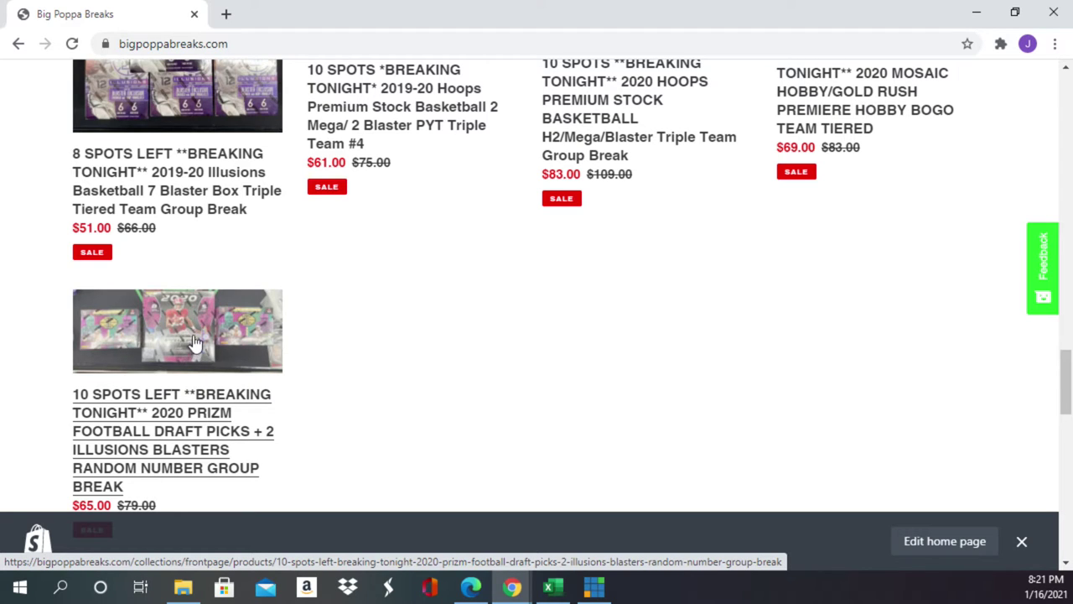
pyautogui.scroll(-1, 400, 321)
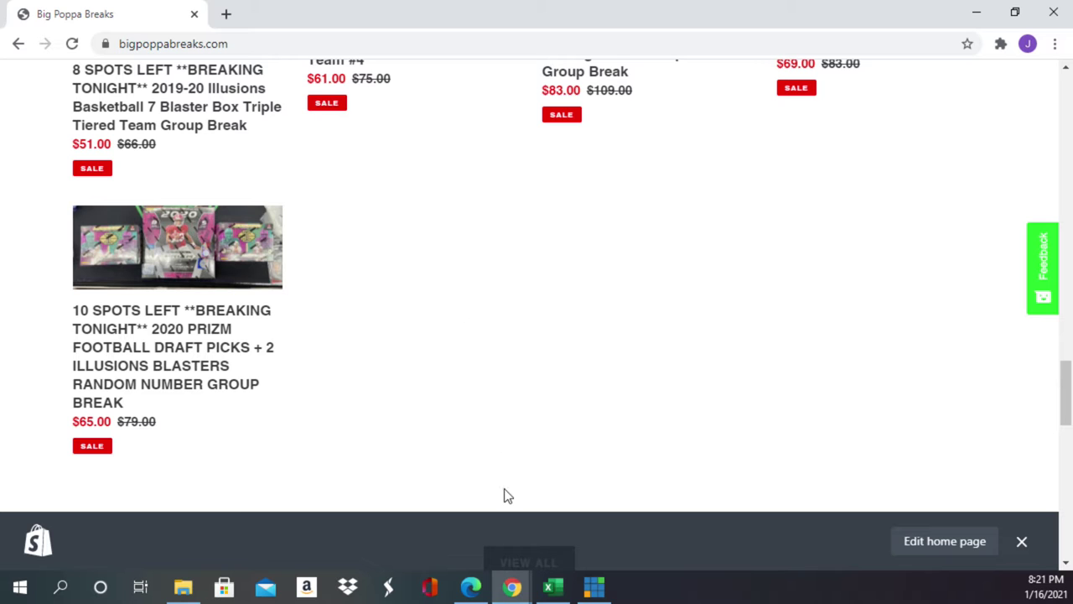
pyautogui.click(552, 587)
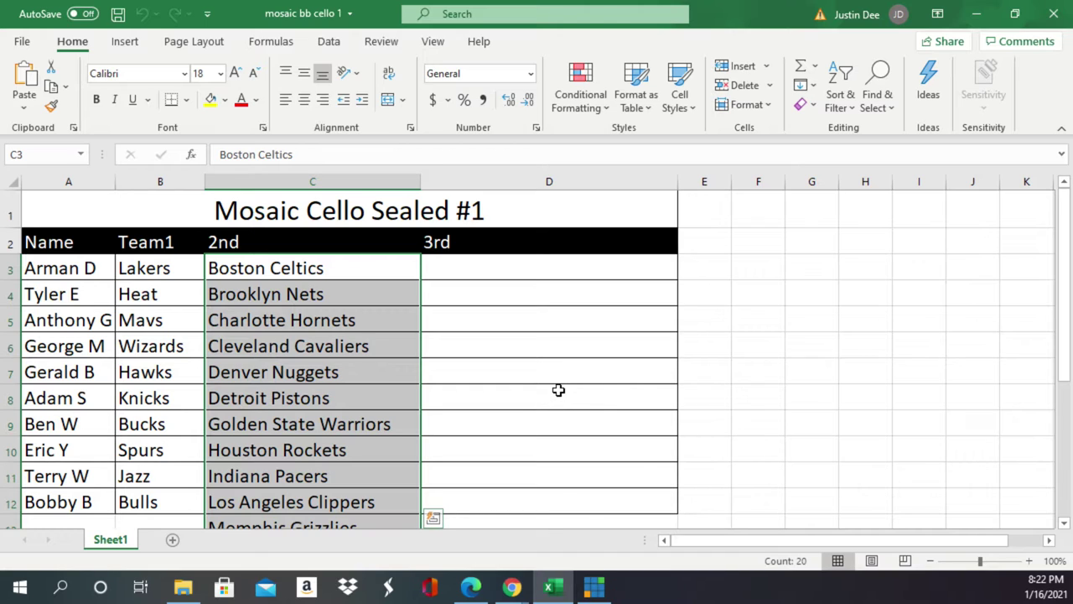
pyautogui.scroll(-4, 416, 341)
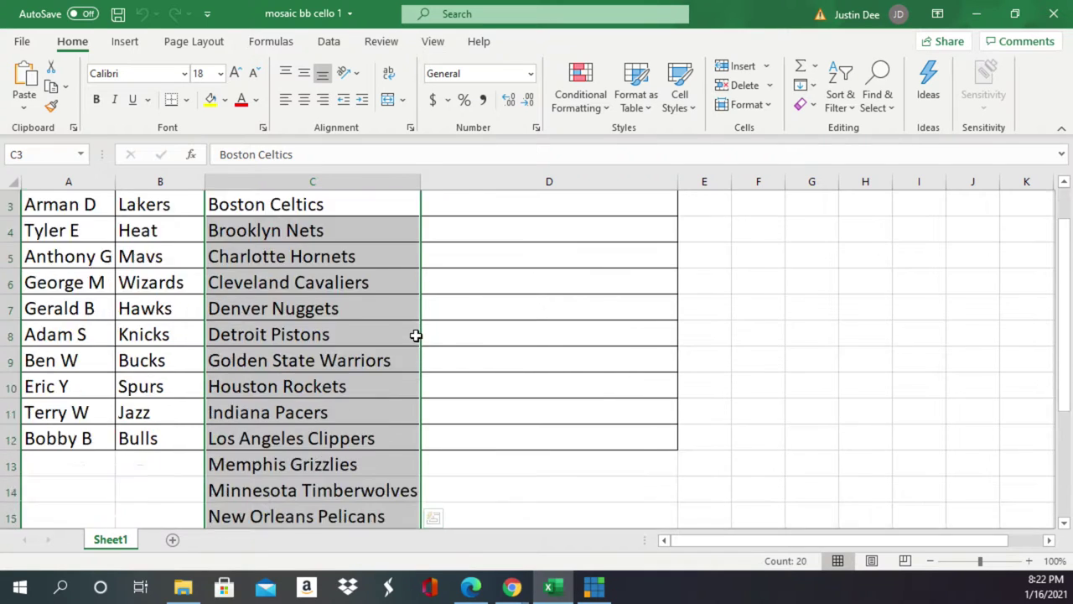
pyautogui.scroll(-2, 417, 340)
pyautogui.scroll(6, 417, 342)
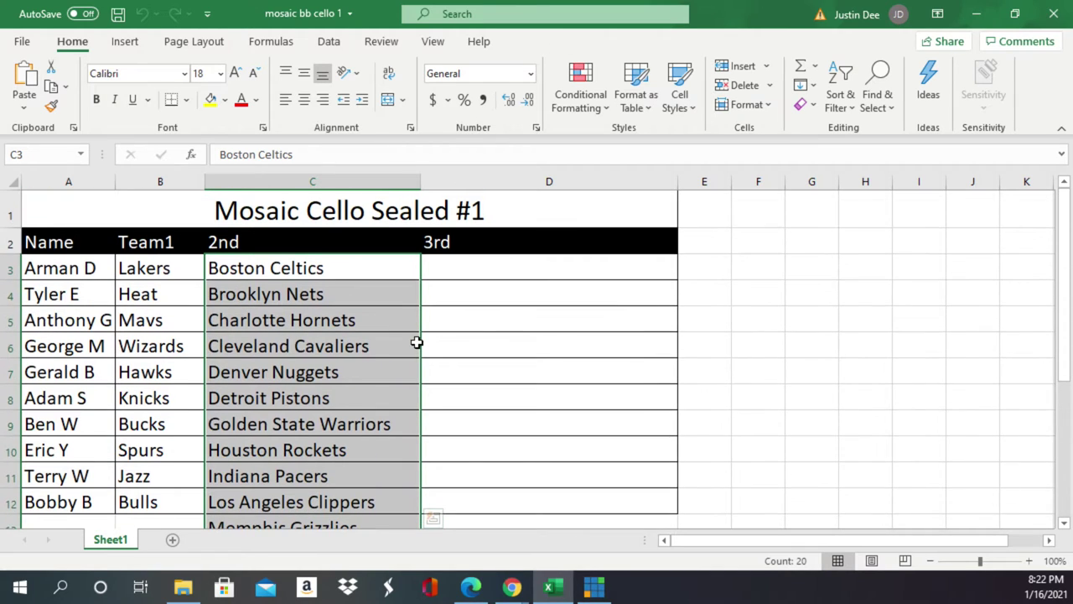
pyautogui.scroll(-1, 348, 374)
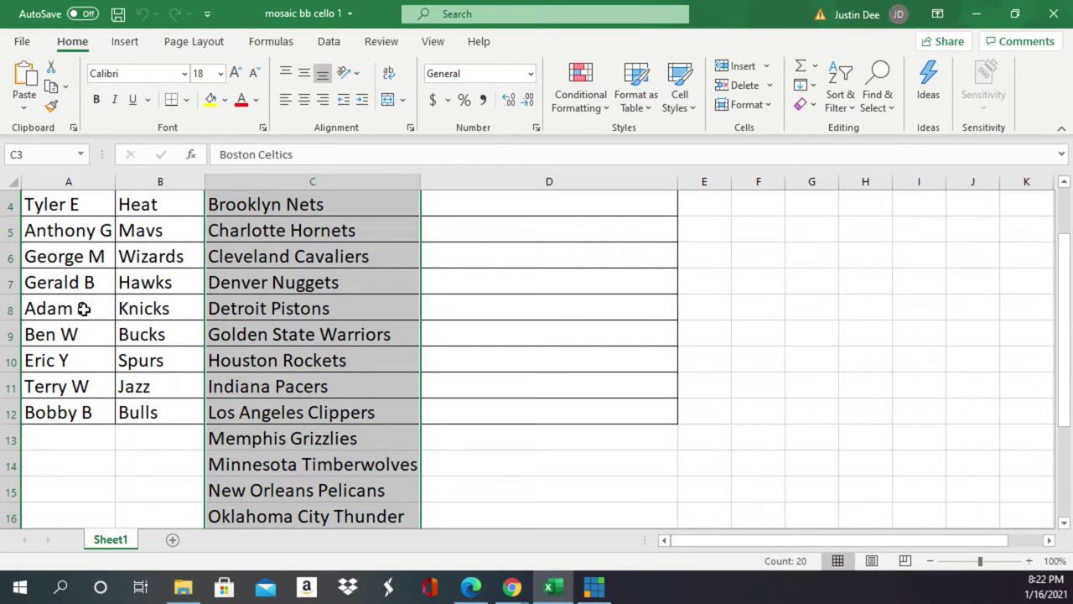
pyautogui.scroll(1, 108, 320)
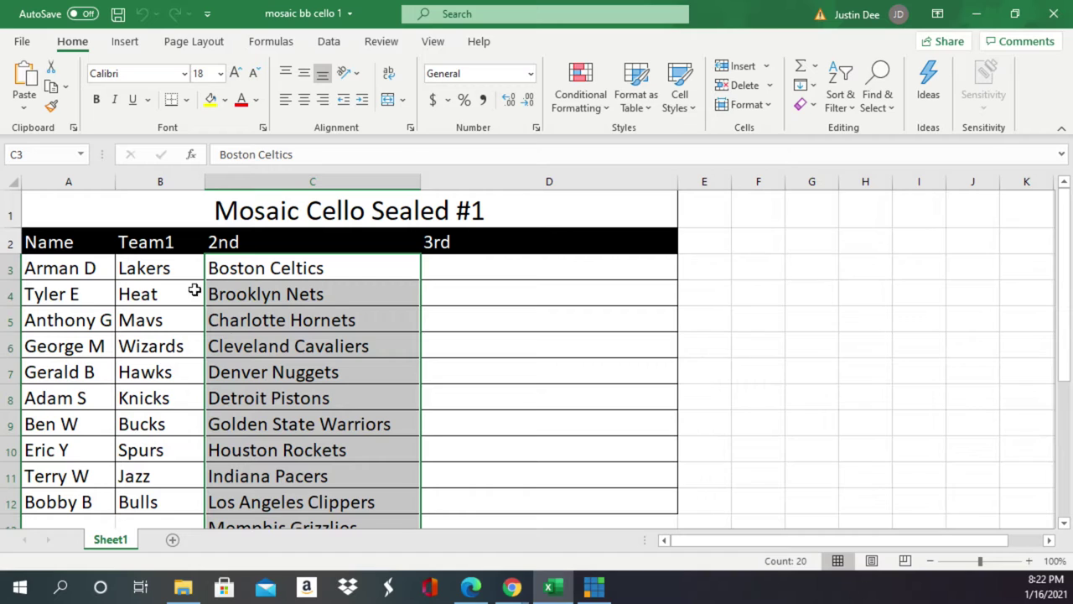
pyautogui.hotkey('ctrl', 'v')
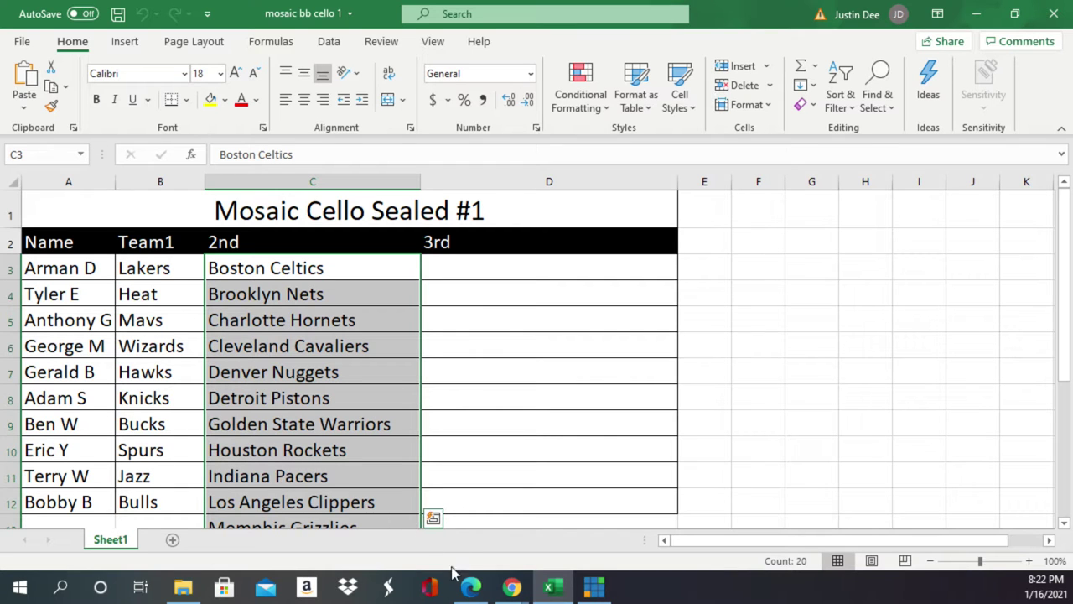
# Switch to the RANDOM.ORG List Randomizer in Edge and randomize the list of NBA teams seven times.
pyautogui.click(471, 588)
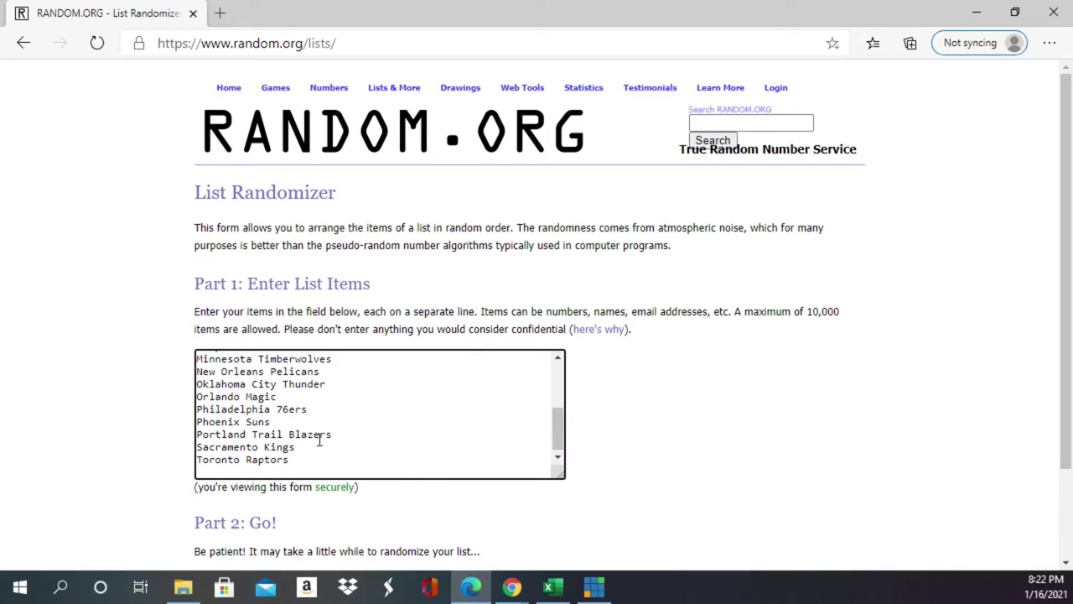
pyautogui.scroll(-2, 168, 472)
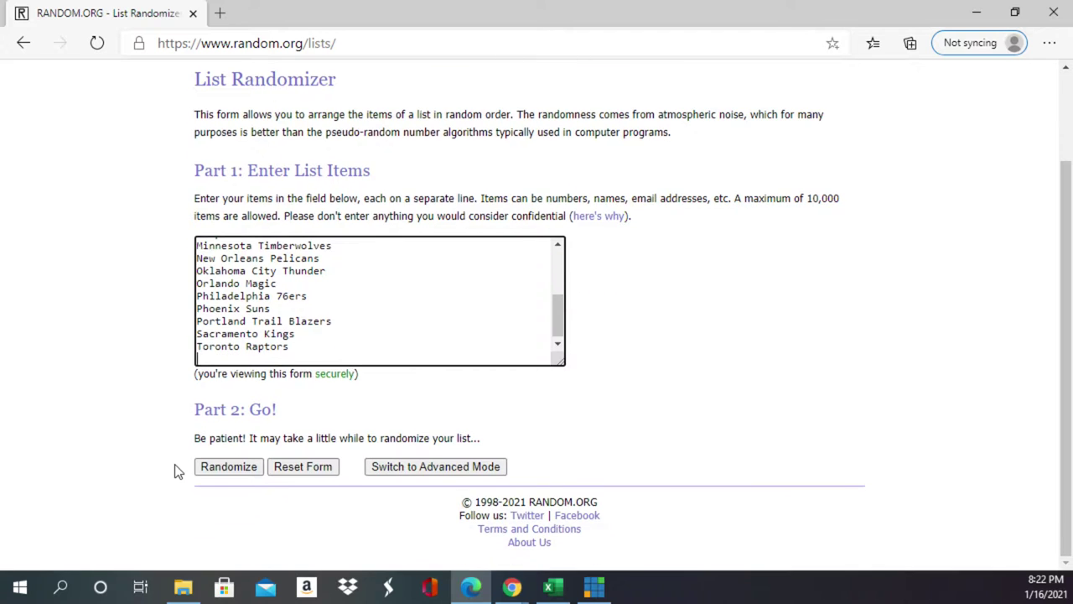
pyautogui.click(229, 467)
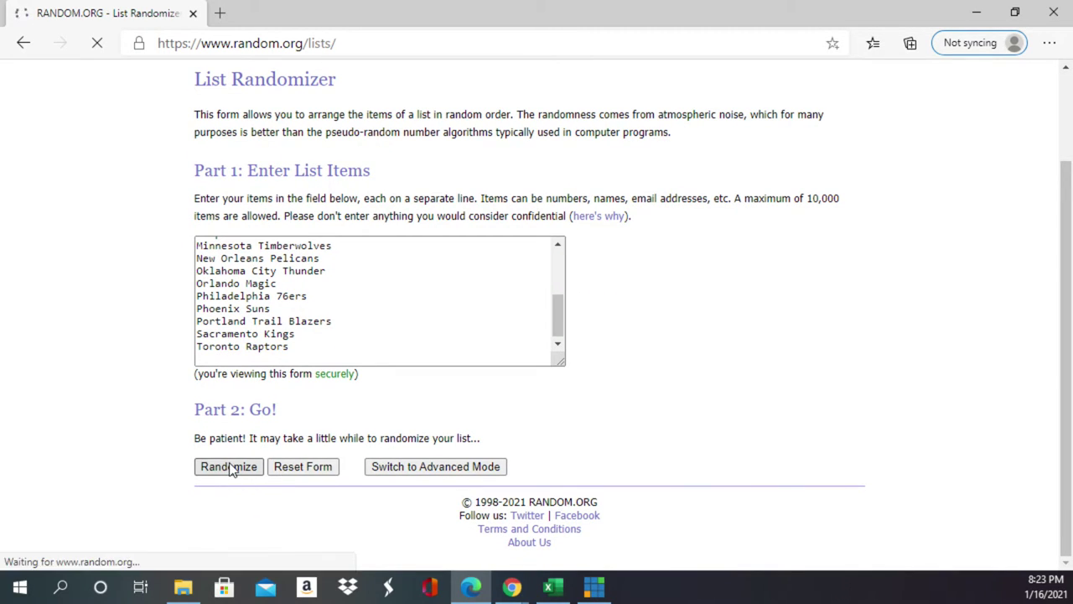
pyautogui.scroll(-1, 229, 484)
pyautogui.scroll(-1, 229, 484)
pyautogui.click(227, 475)
pyautogui.scroll(-2, 229, 470)
pyautogui.click(227, 468)
pyautogui.scroll(-2, 248, 428)
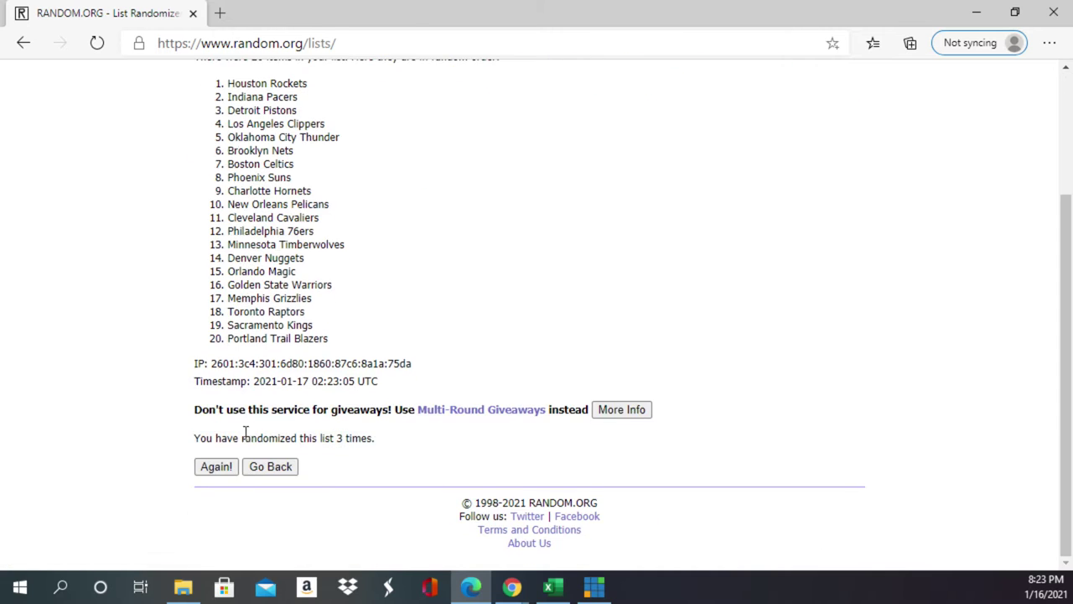
pyautogui.click(216, 470)
pyautogui.scroll(-2, 222, 436)
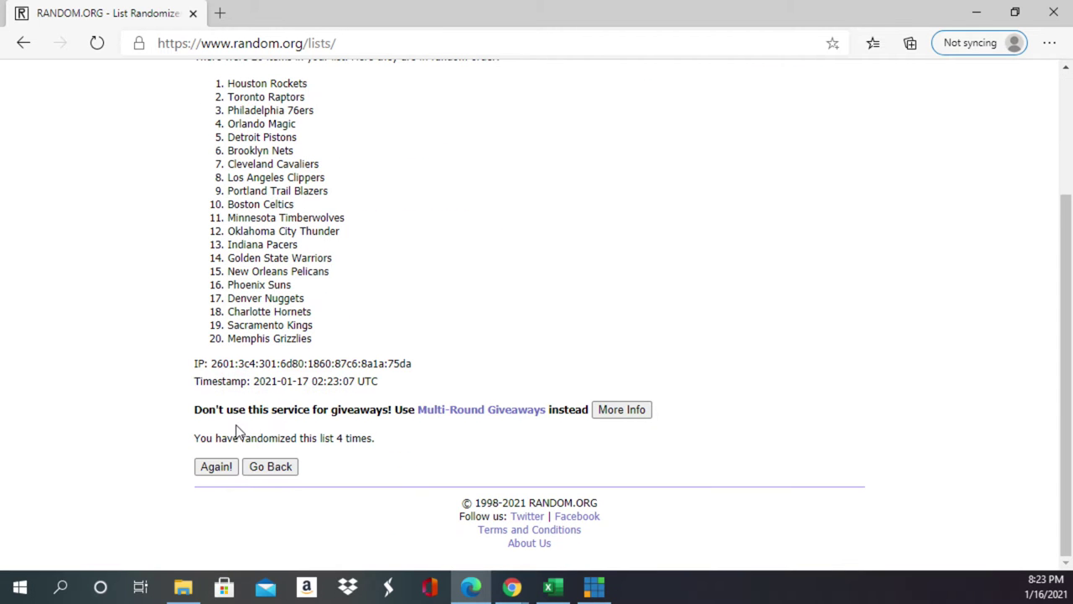
pyautogui.click(217, 468)
pyautogui.scroll(-2, 222, 432)
pyautogui.click(217, 468)
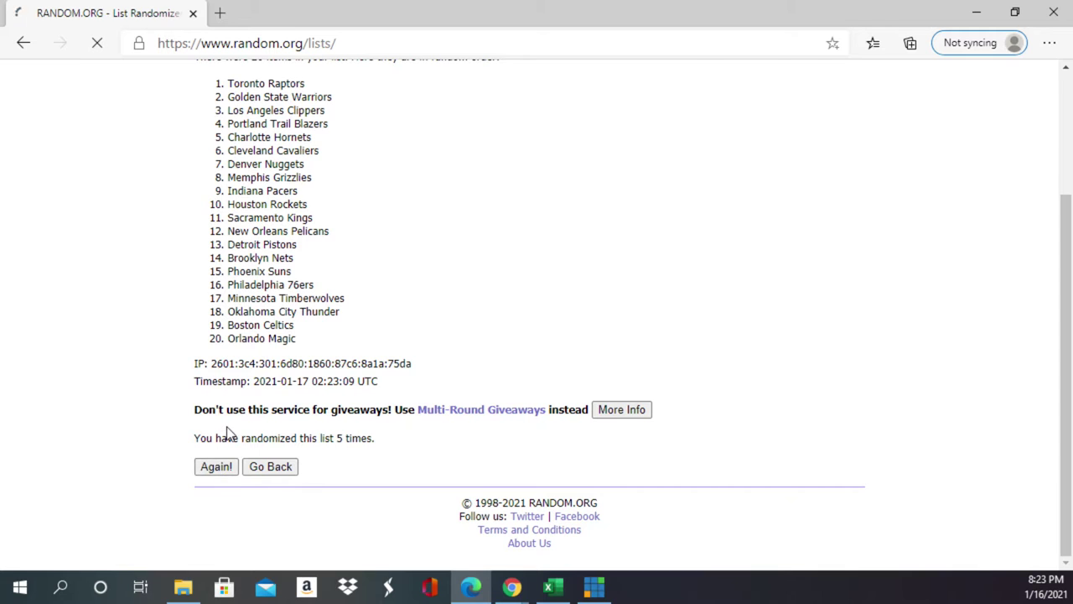
pyautogui.scroll(-2, 228, 437)
pyautogui.click(206, 464)
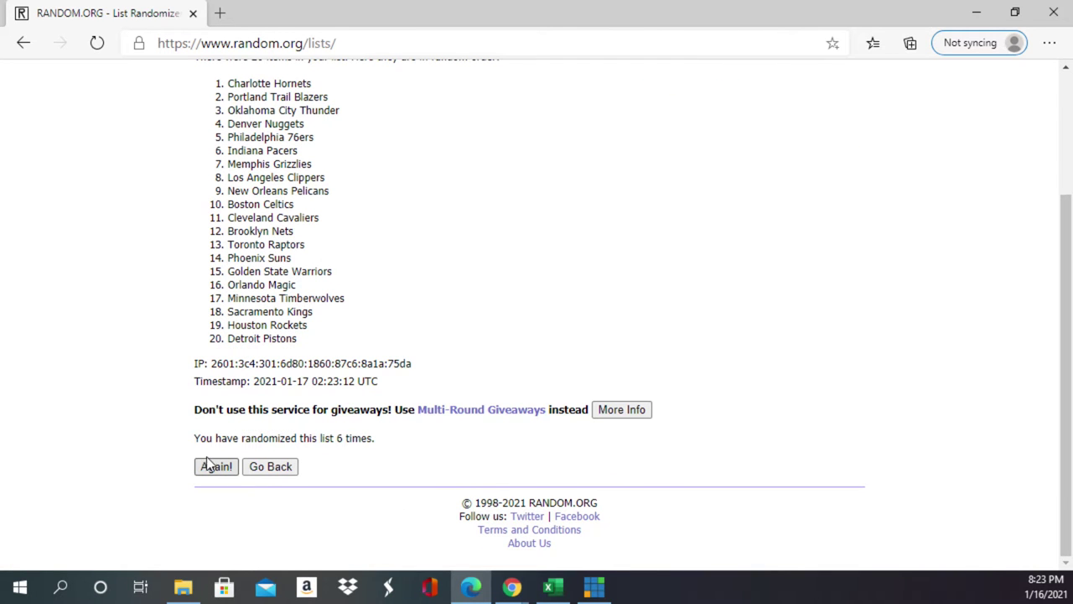
pyautogui.click(217, 468)
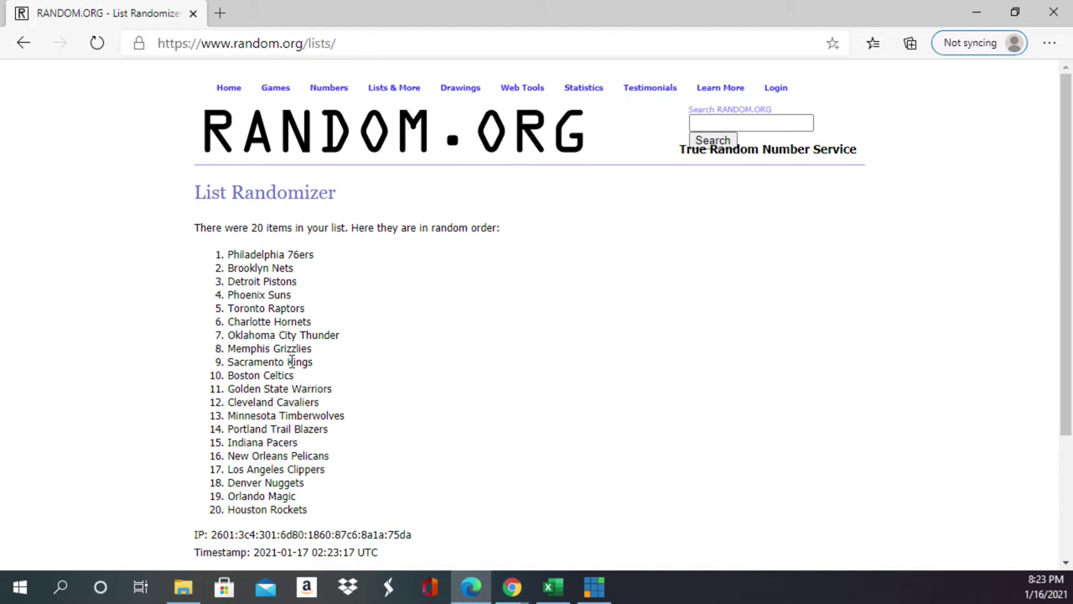
# Copy the first ten teams of the randomized list, from Philadelphia 76ers to Boston Celtics.
pyautogui.moveTo(299, 379); pyautogui.dragTo(229, 245)
pyautogui.rightClick(243, 248)
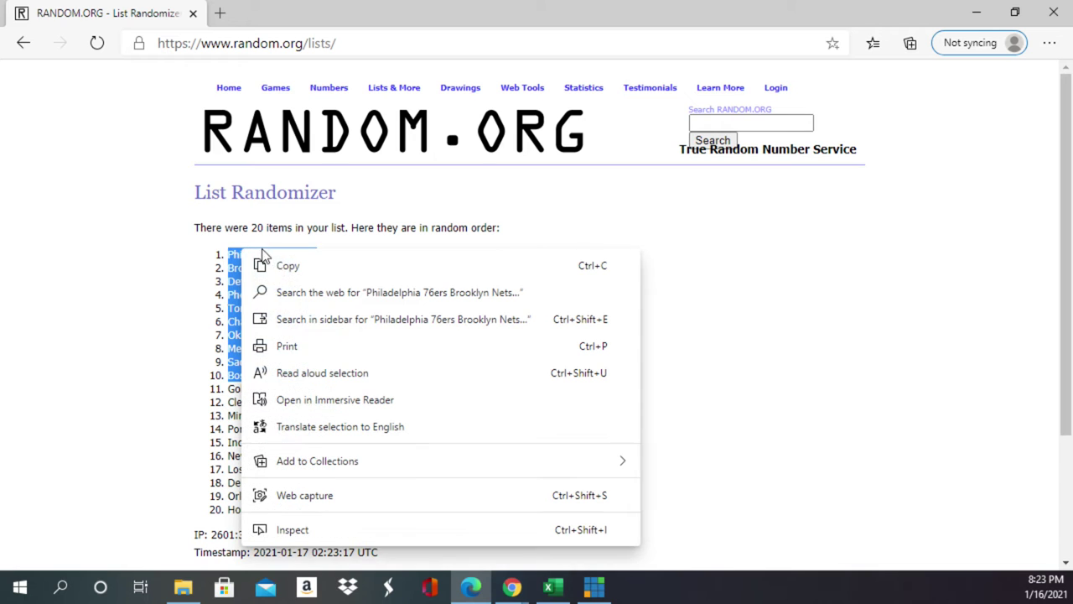
pyautogui.click(285, 265)
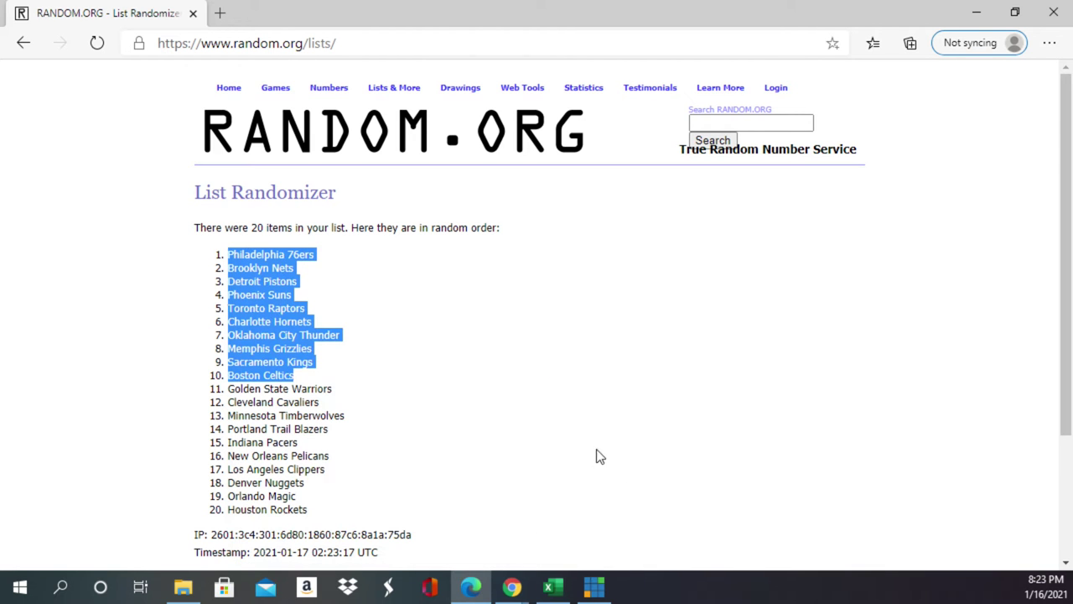
# Switch to Excel, clear the old team list under the 2nd heading and paste the copied teams as Text from C3.
pyautogui.click(552, 586)
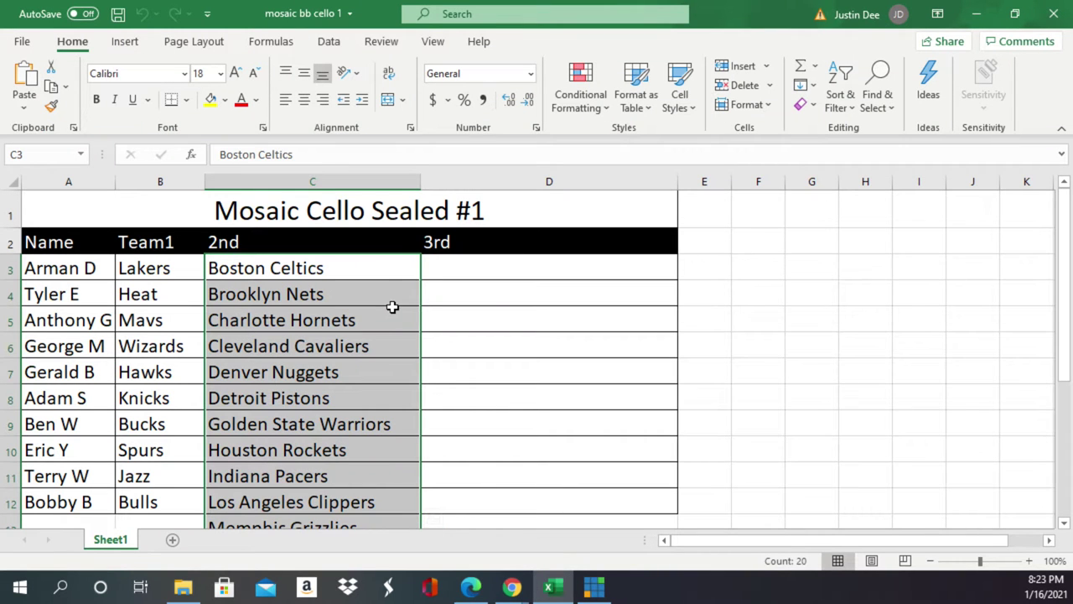
pyautogui.press('Delete')
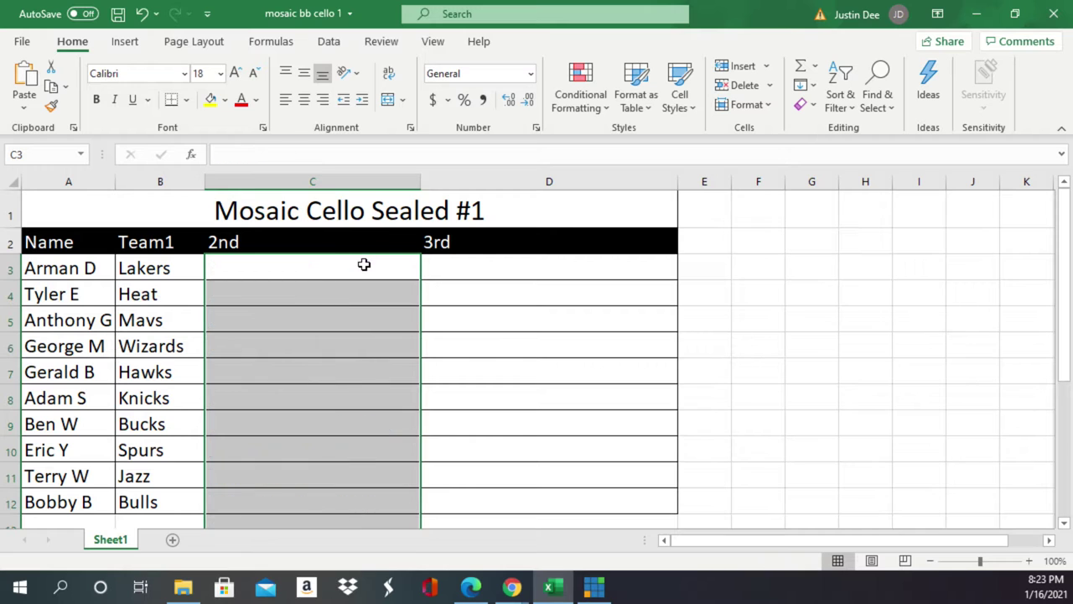
pyautogui.click(364, 265)
pyautogui.rightClick(366, 265)
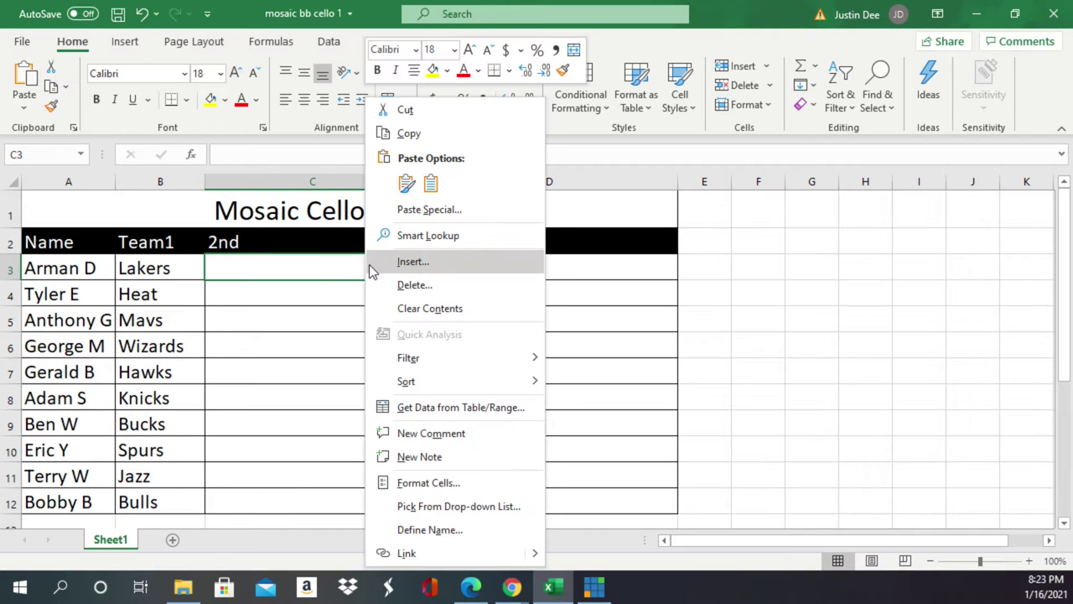
pyautogui.click(429, 210)
pyautogui.click(350, 125)
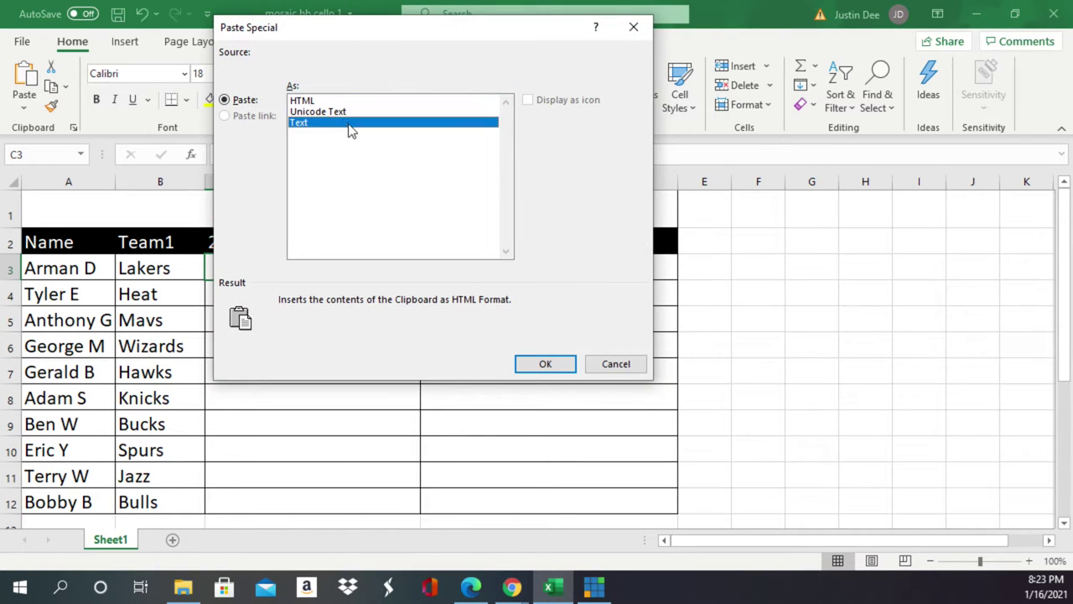
pyautogui.click(552, 370)
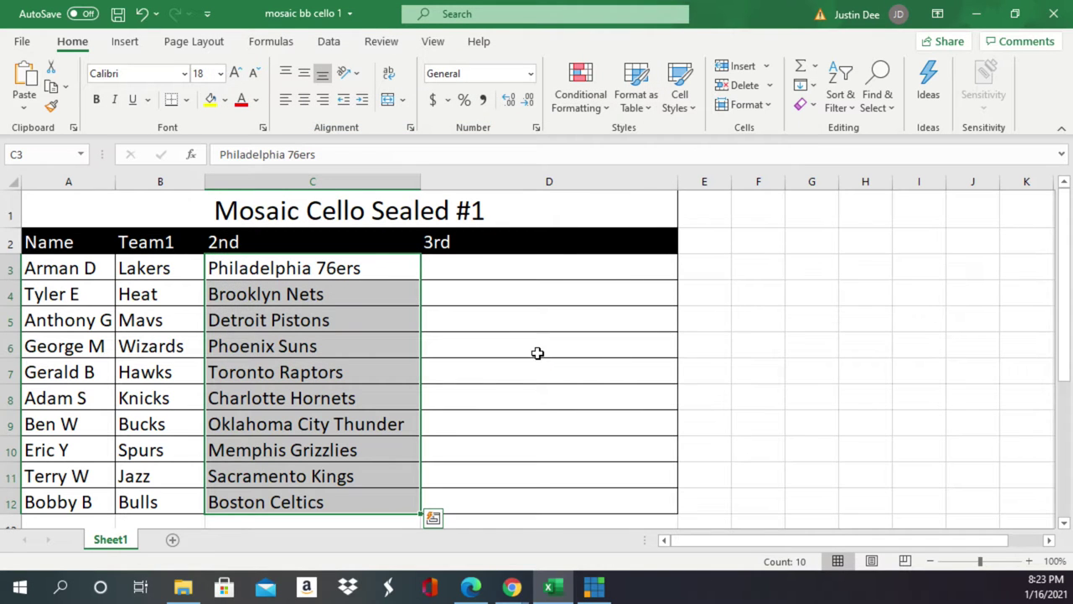
pyautogui.scroll(-3, 533, 360)
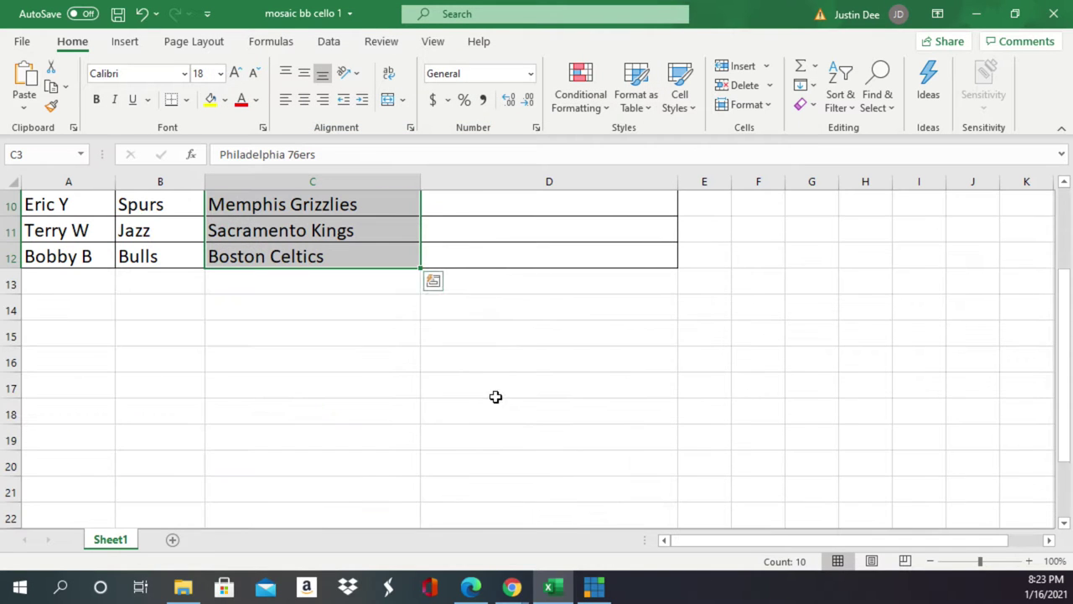
# Return to the randomized list in Edge and copy teams 11 to 20, from Golden State Warriors to Houston Rockets.
pyautogui.click(474, 588)
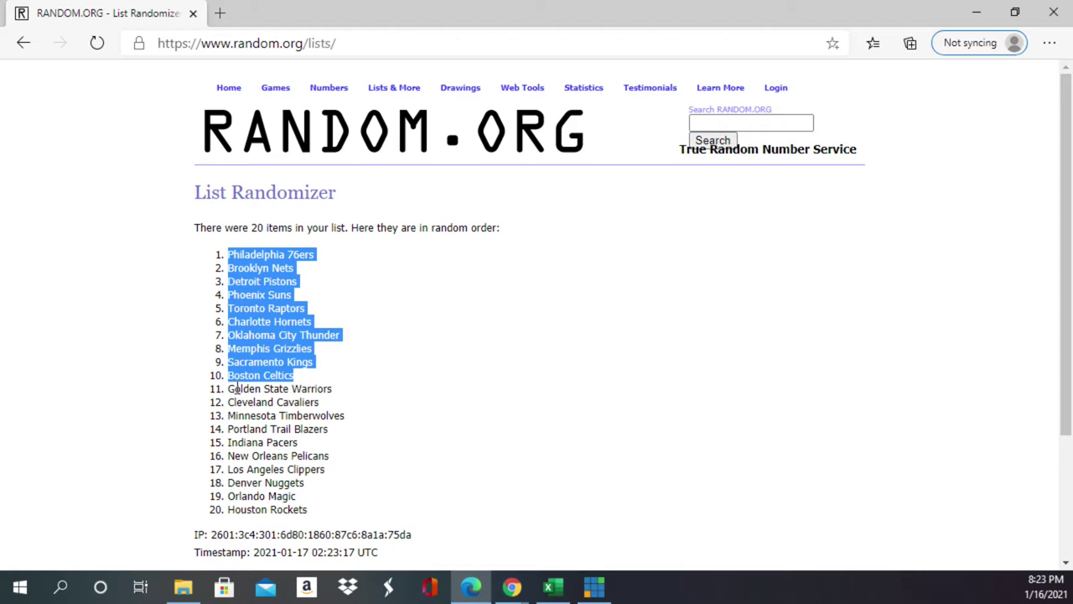
pyautogui.moveTo(229, 388); pyautogui.dragTo(257, 388)
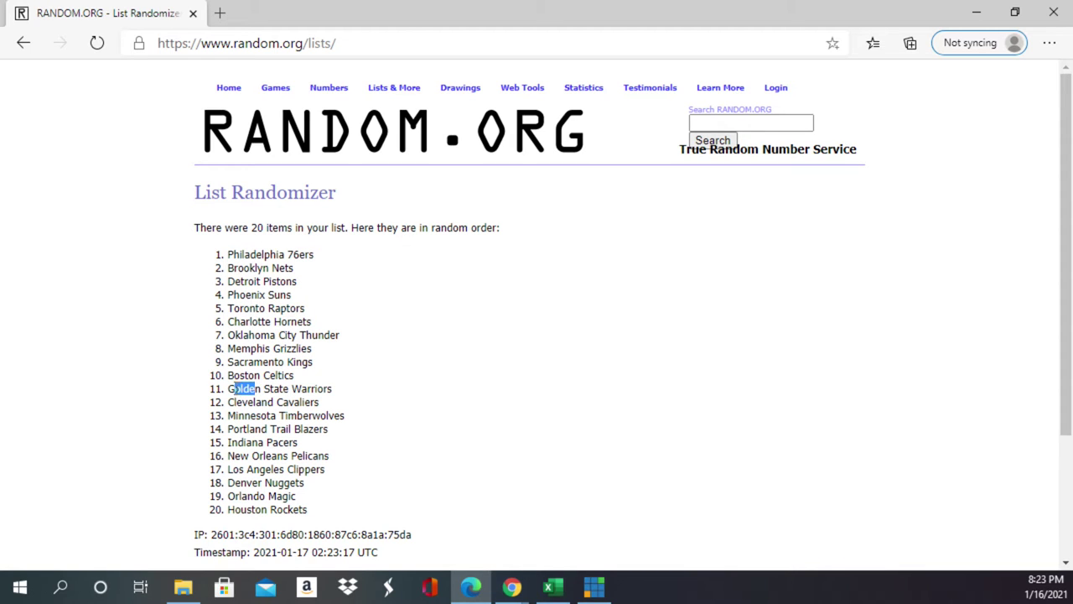
pyautogui.moveTo(232, 395); pyautogui.dragTo(311, 510)
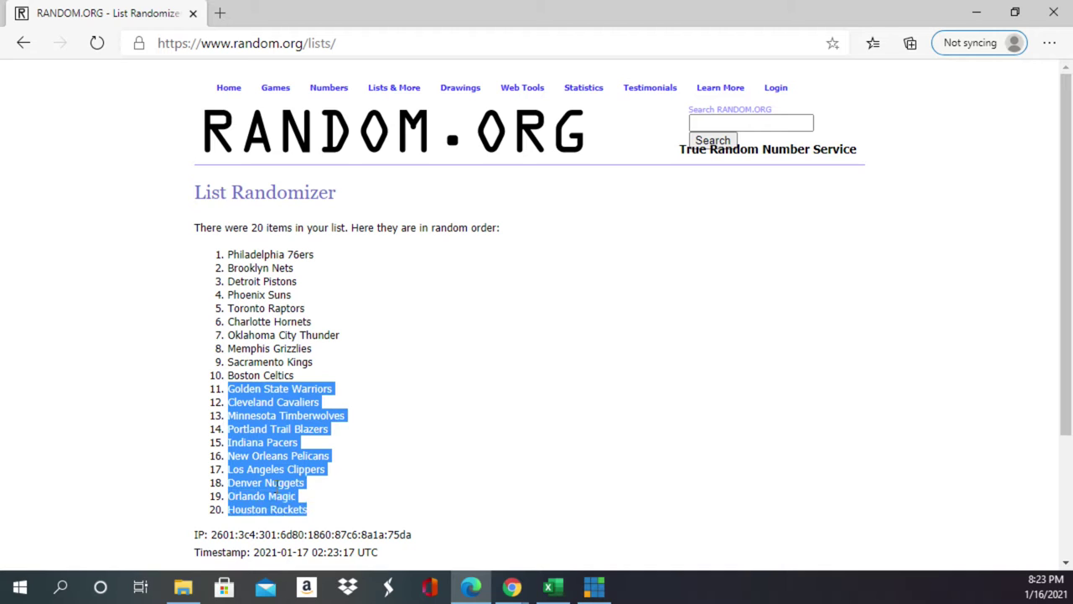
pyautogui.rightClick(259, 468)
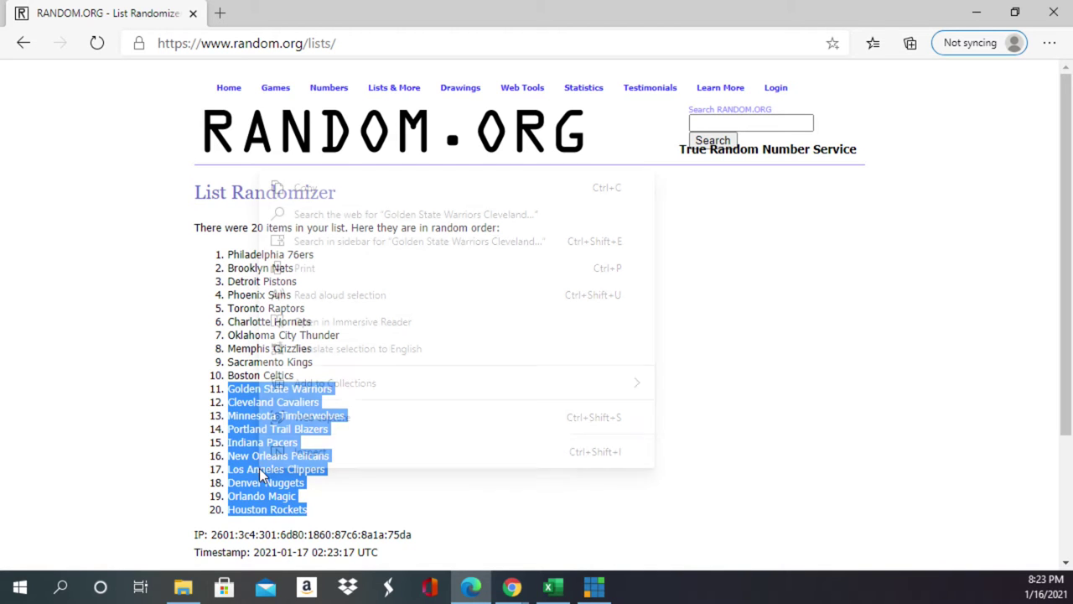
pyautogui.click(335, 193)
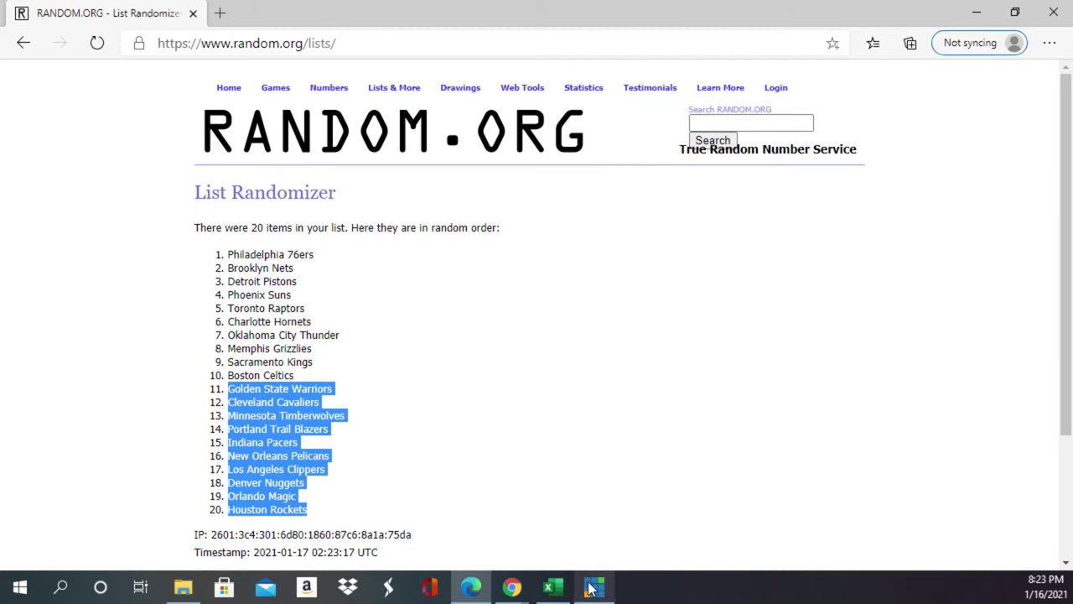
# Switch to Excel and paste the copied teams as Text under the 3rd heading, starting at D3.
pyautogui.click(553, 587)
pyautogui.scroll(3, 496, 272)
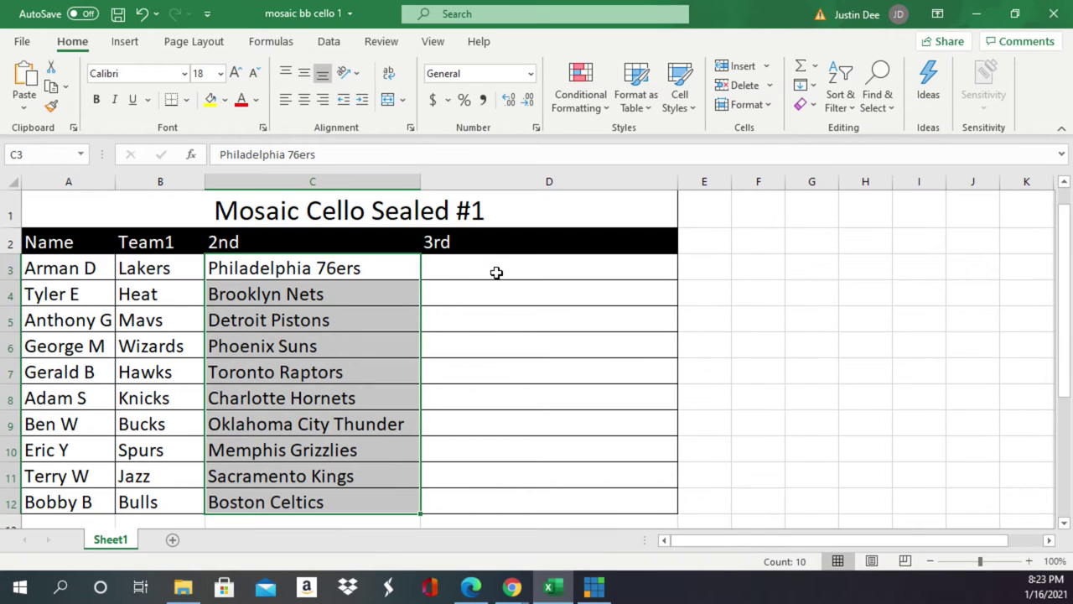
pyautogui.click(496, 272)
pyautogui.rightClick(497, 272)
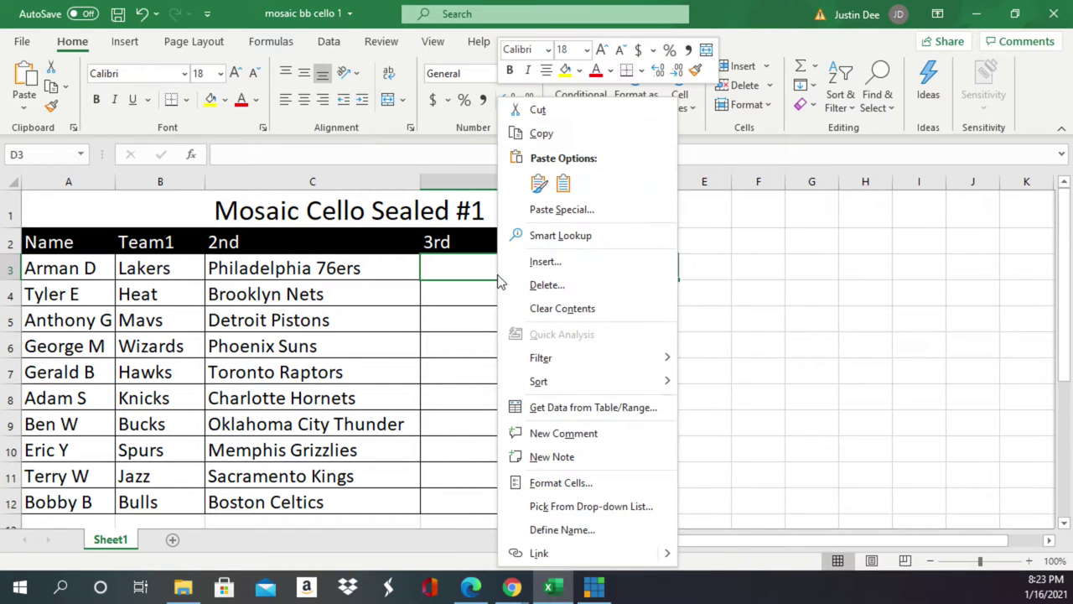
pyautogui.click(556, 211)
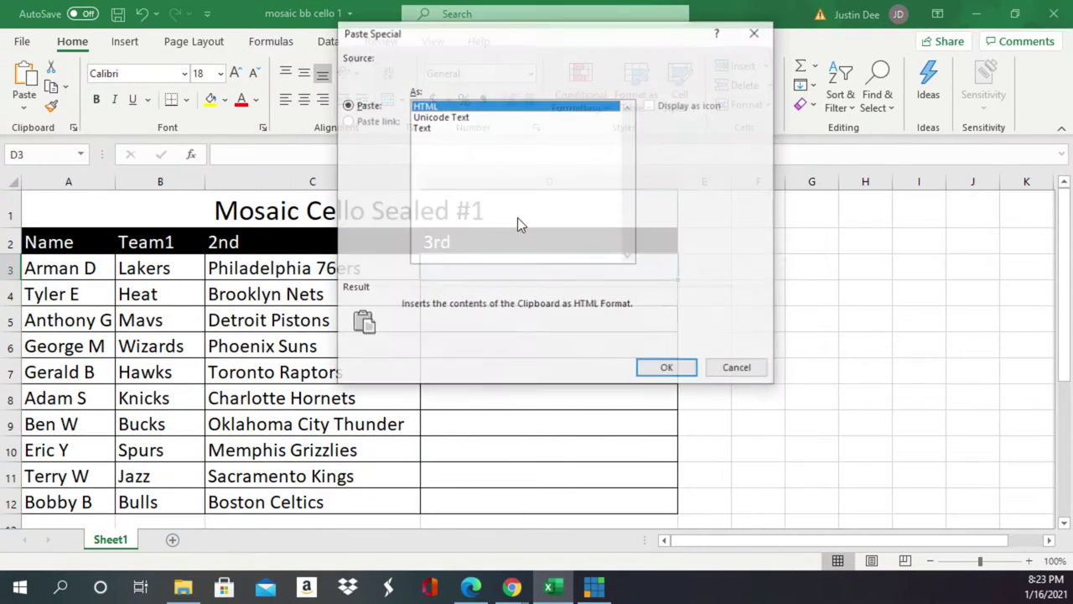
pyautogui.click(433, 128)
pyautogui.click(660, 371)
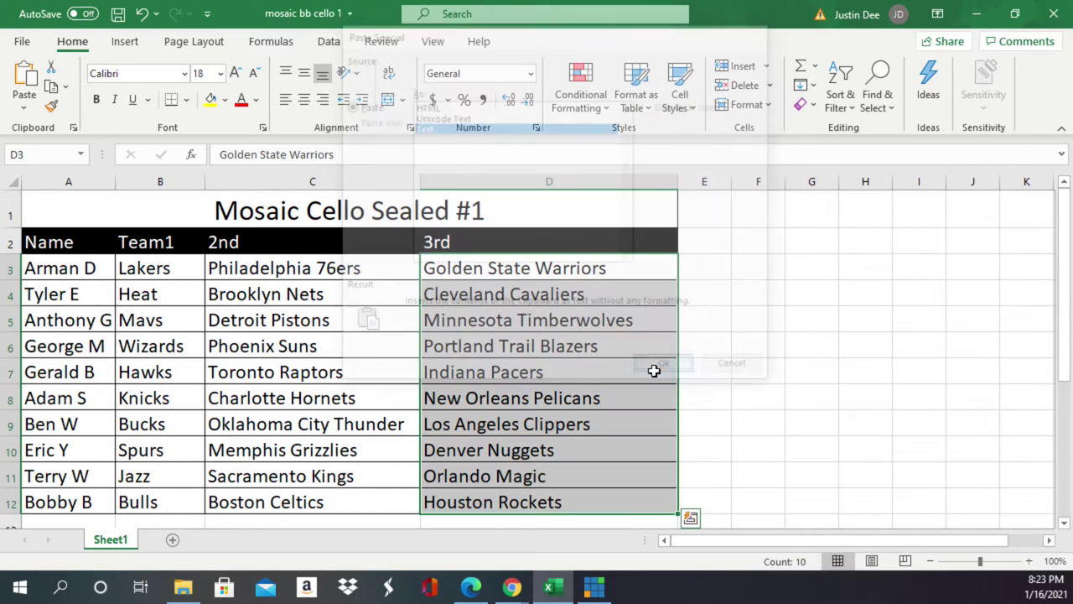
# Print the completed team sheet on the Brother HL-2270DW series printer.
pyautogui.click(21, 43)
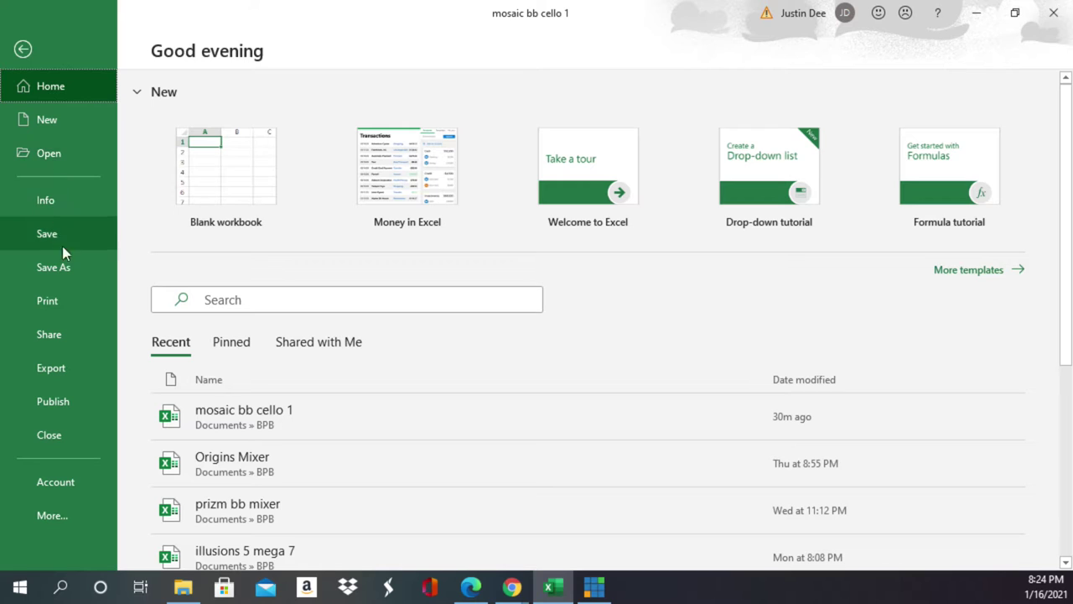
pyautogui.click(66, 300)
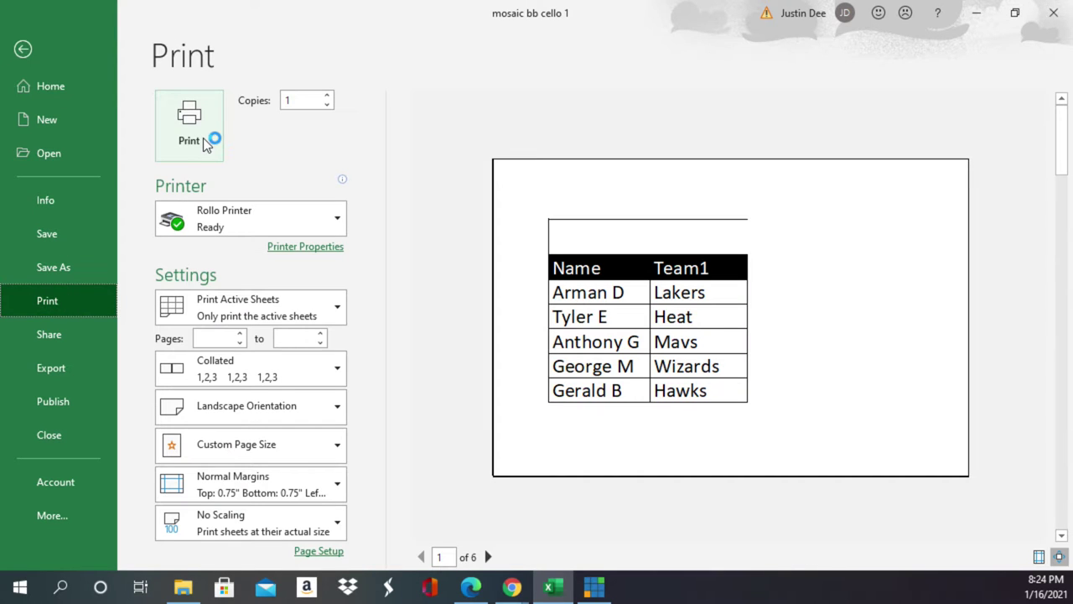
pyautogui.click(209, 212)
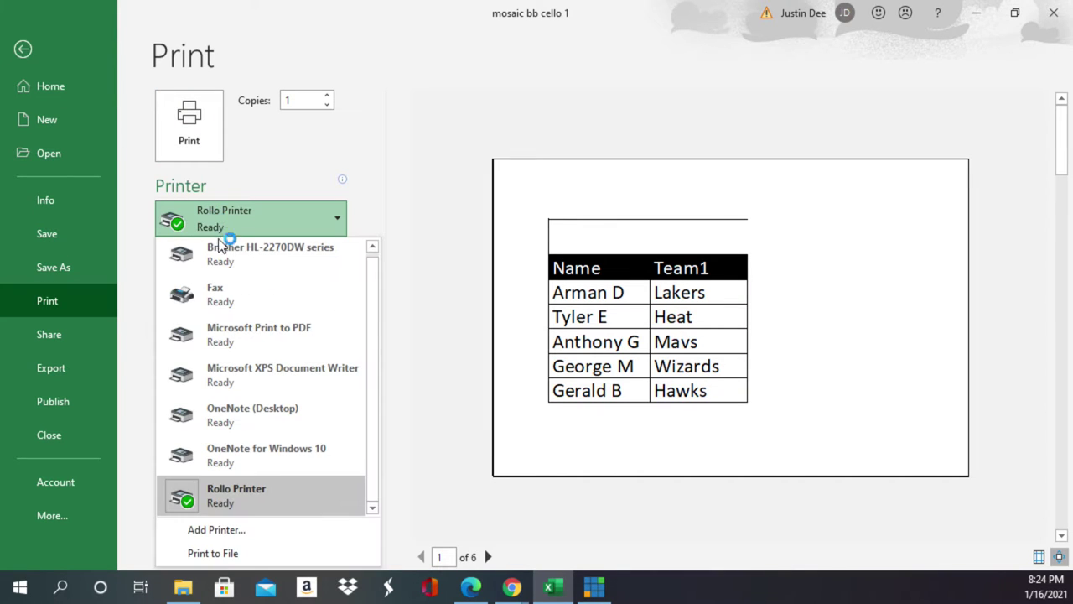
pyautogui.click(225, 252)
pyautogui.click(201, 149)
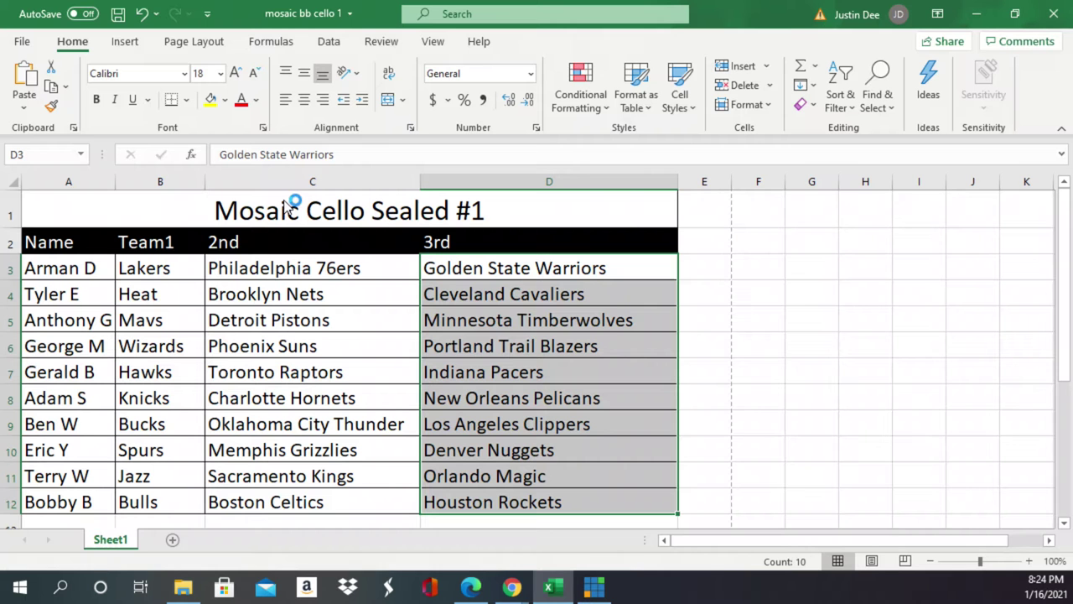
pyautogui.click(374, 342)
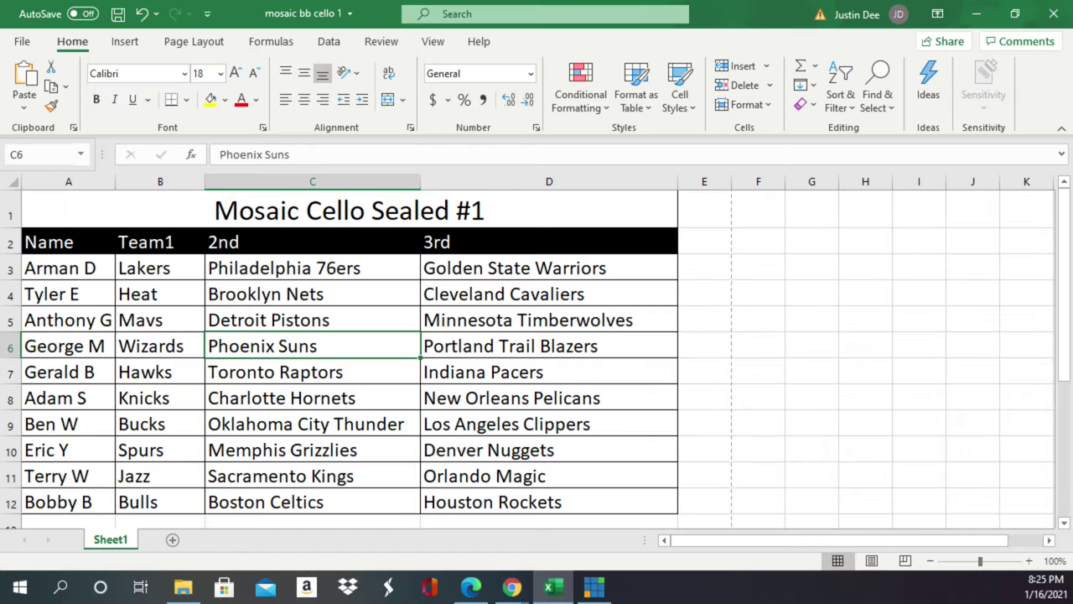
pyautogui.hotkey('alt', 'Tab')
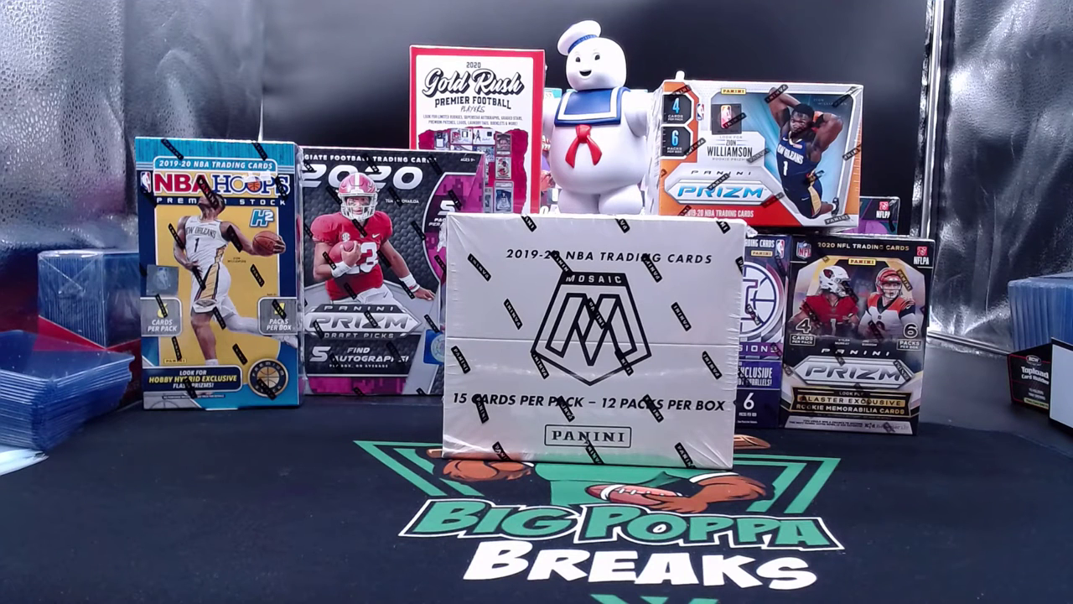